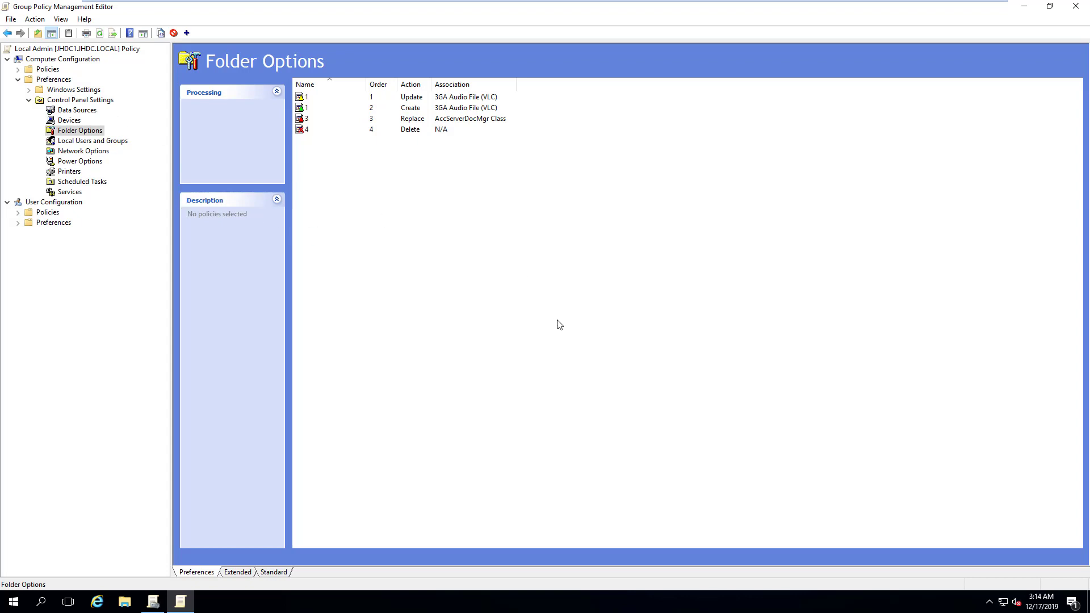
Review the Update, Create, Replace and Delete items' processing options in turn, then deselect
{"action": "left_click", "coordinate": [312, 98]}
{"action": "left_click", "coordinate": [311, 109]}
{"action": "left_click", "coordinate": [419, 100]}
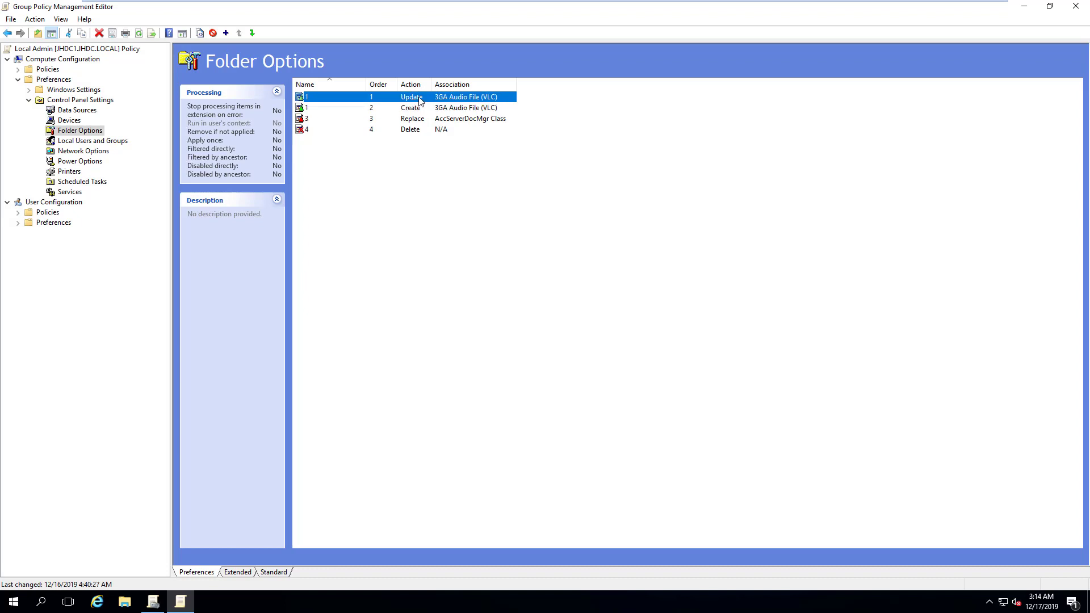
{"action": "left_click", "coordinate": [422, 108]}
{"action": "left_click", "coordinate": [423, 118]}
{"action": "left_click", "coordinate": [424, 129]}
{"action": "left_click", "coordinate": [442, 194]}
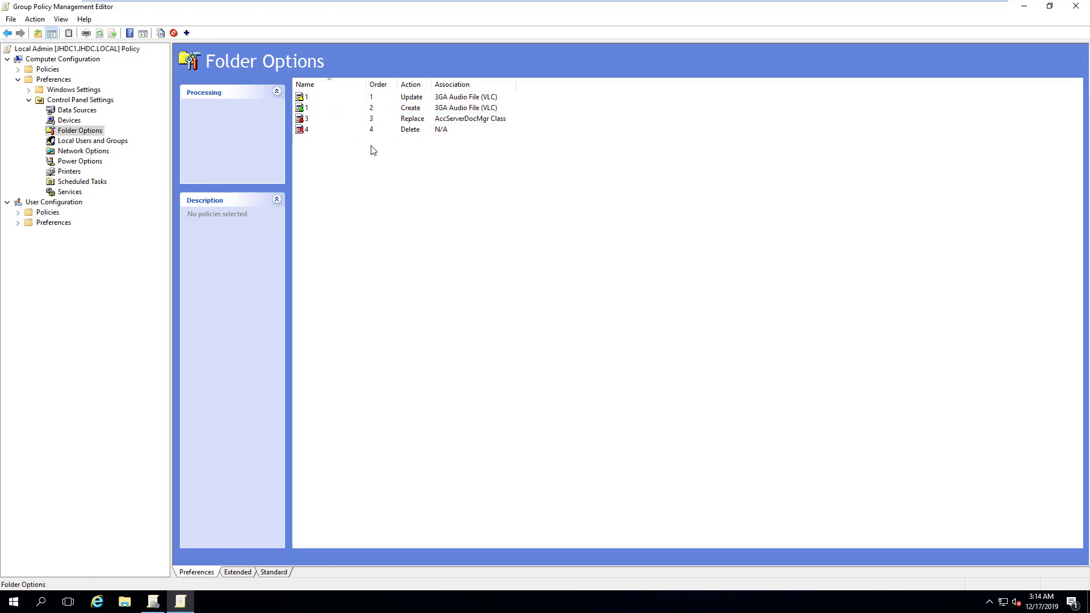
View the Create item's processing options twice, clearing the selection after each
{"action": "left_click", "coordinate": [326, 108]}
{"action": "left_click", "coordinate": [388, 193]}
{"action": "left_click", "coordinate": [305, 108]}
{"action": "left_click", "coordinate": [601, 256]}
Compare the Update, Create and Replace items' processing details, then clear the selection
{"action": "left_click", "coordinate": [441, 99]}
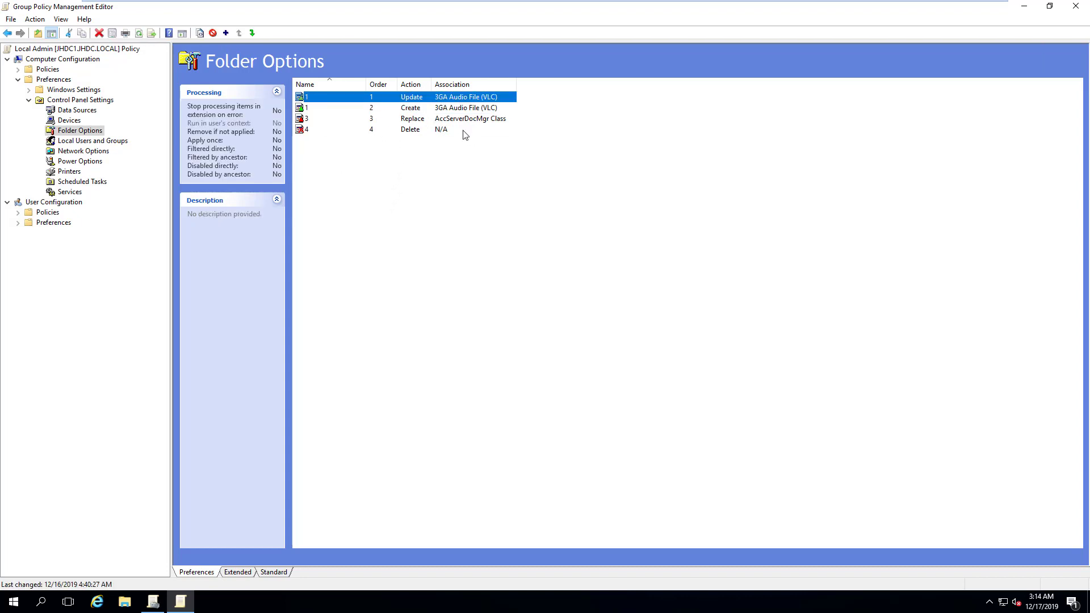
{"action": "left_click", "coordinate": [464, 109]}
{"action": "left_click", "coordinate": [327, 99]}
{"action": "left_click", "coordinate": [370, 121]}
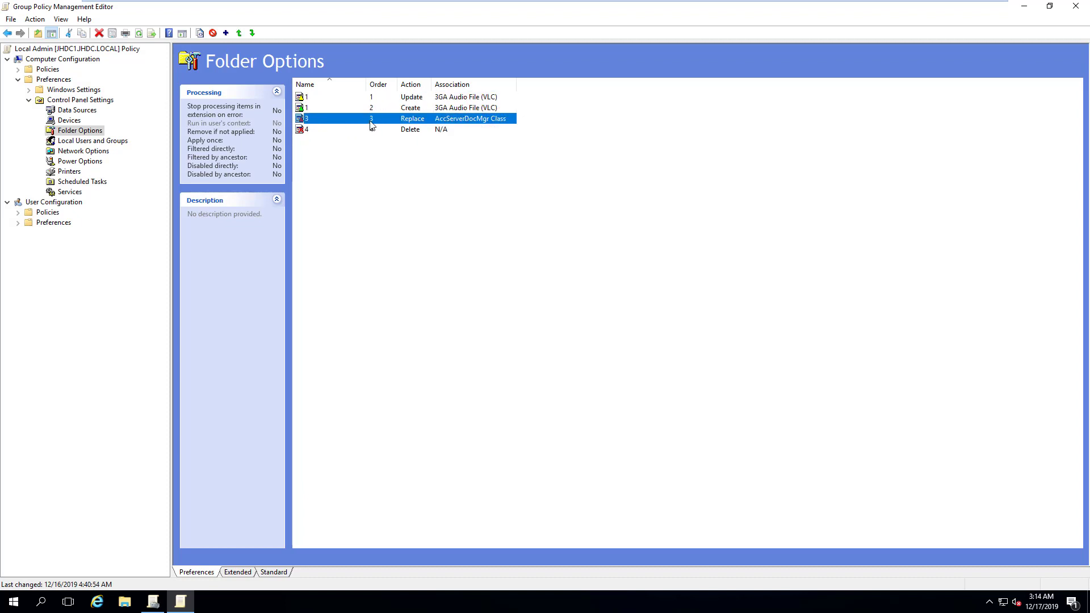
{"action": "left_click", "coordinate": [431, 195]}
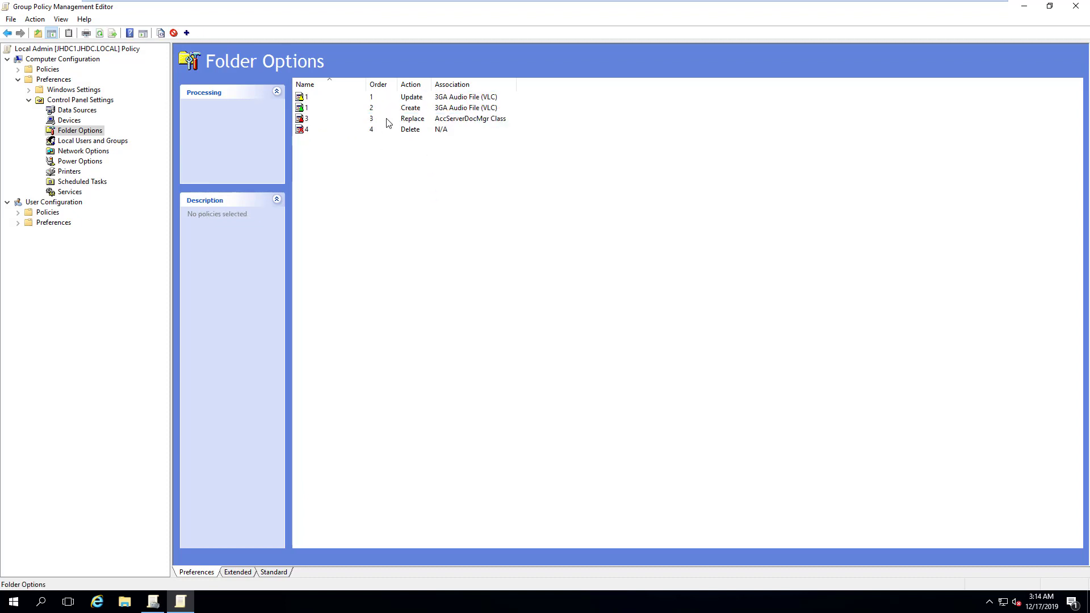
Cycle through Create, Update and Replace again, finishing on Create for 3GA Audio File
{"action": "left_click", "coordinate": [348, 108]}
{"action": "left_click", "coordinate": [348, 100]}
{"action": "left_click", "coordinate": [344, 110]}
{"action": "left_click", "coordinate": [339, 118]}
{"action": "left_click", "coordinate": [340, 108]}
{"action": "left_click", "coordinate": [341, 97]}
{"action": "left_click", "coordinate": [341, 118]}
{"action": "left_click", "coordinate": [382, 178]}
{"action": "left_click", "coordinate": [430, 110]}
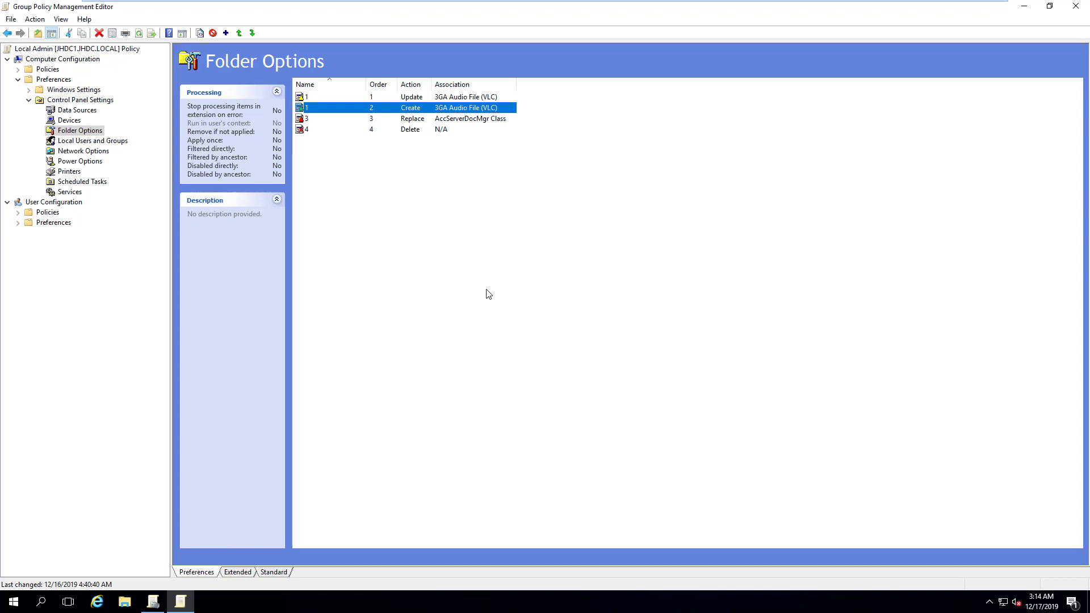
Select the Update entry for 3GA Audio File to show its processing details
{"action": "left_click", "coordinate": [411, 98]}
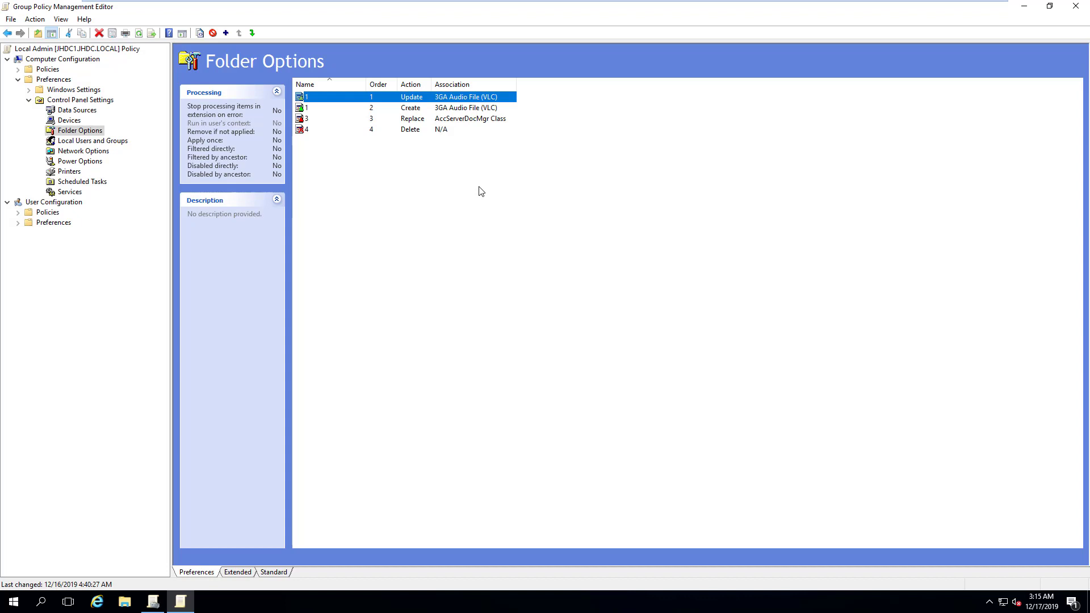
Select the Create entry, then the Replace entry for AccServerDocMgr Class
{"action": "left_click", "coordinate": [460, 107]}
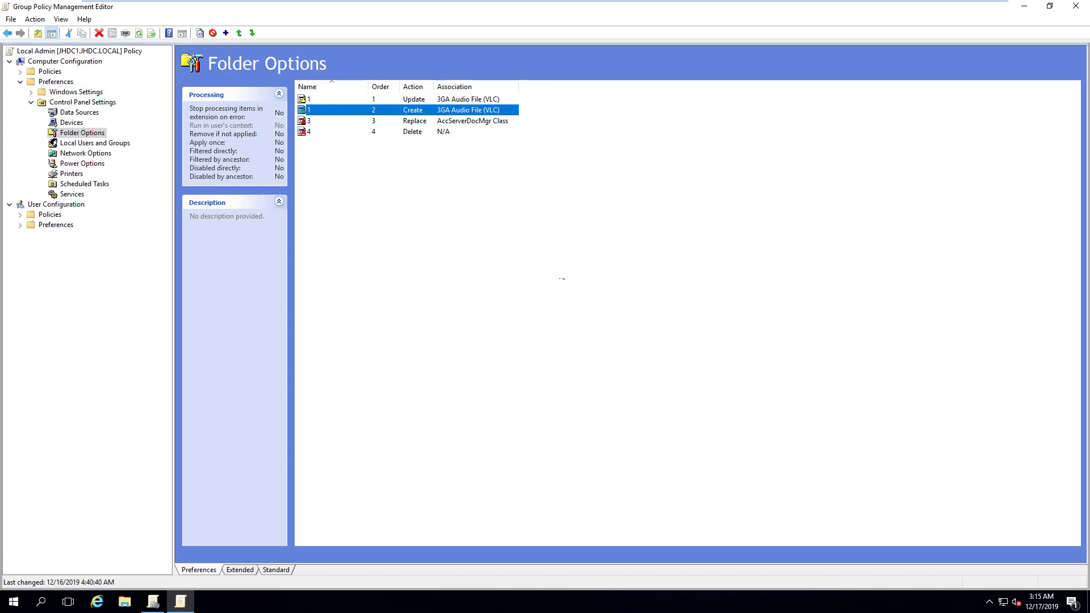
{"action": "left_click", "coordinate": [440, 121]}
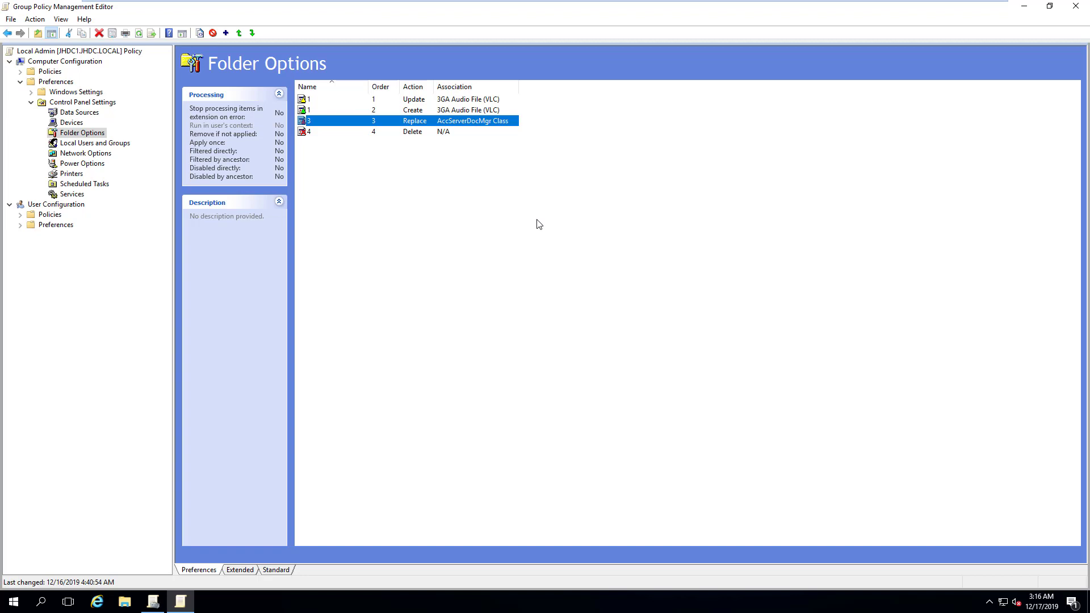
View the Delete and Replace entries' processing options, then clear the list selection
{"action": "left_click", "coordinate": [463, 143]}
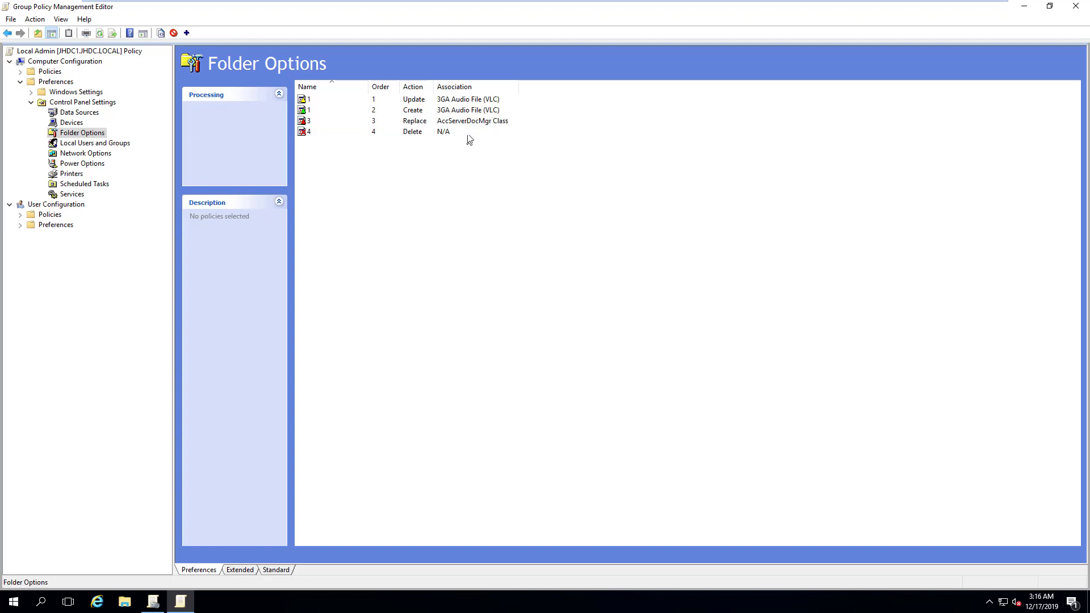
{"action": "left_click", "coordinate": [471, 133]}
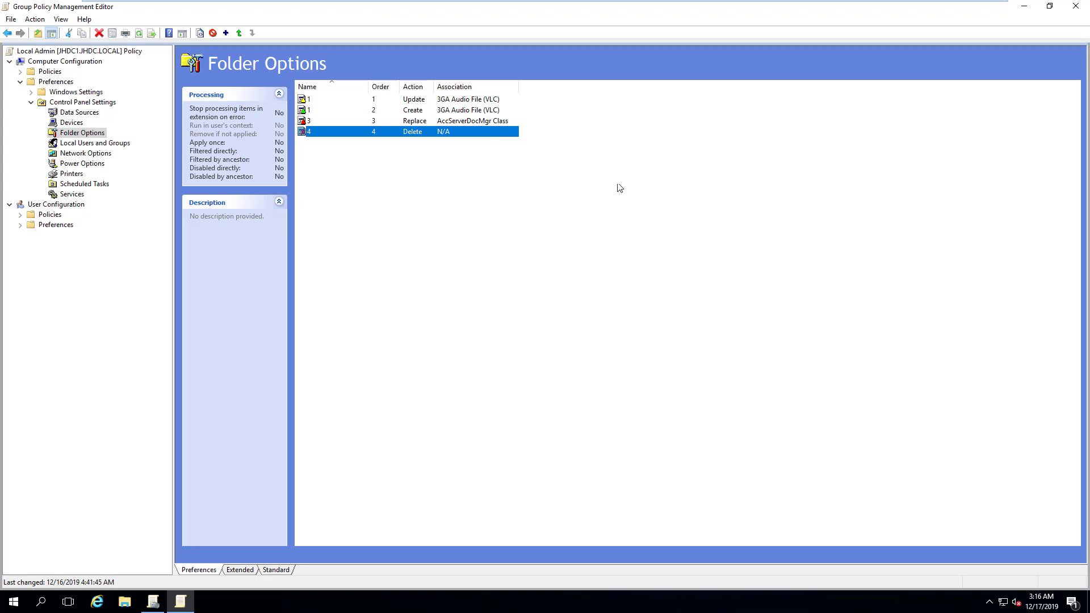
{"action": "left_click", "coordinate": [493, 120]}
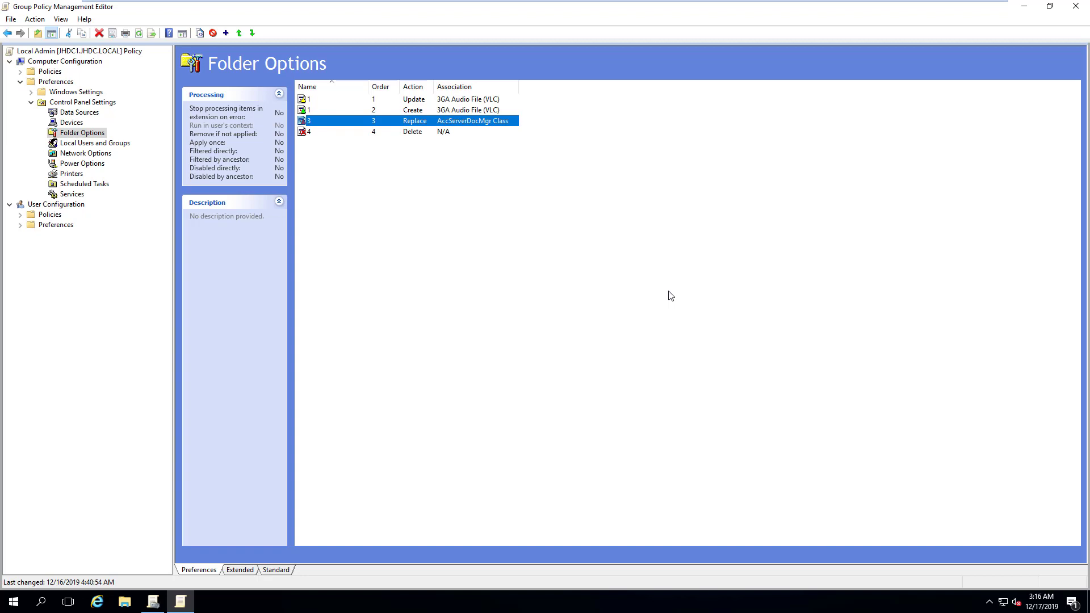
{"action": "left_click", "coordinate": [583, 261]}
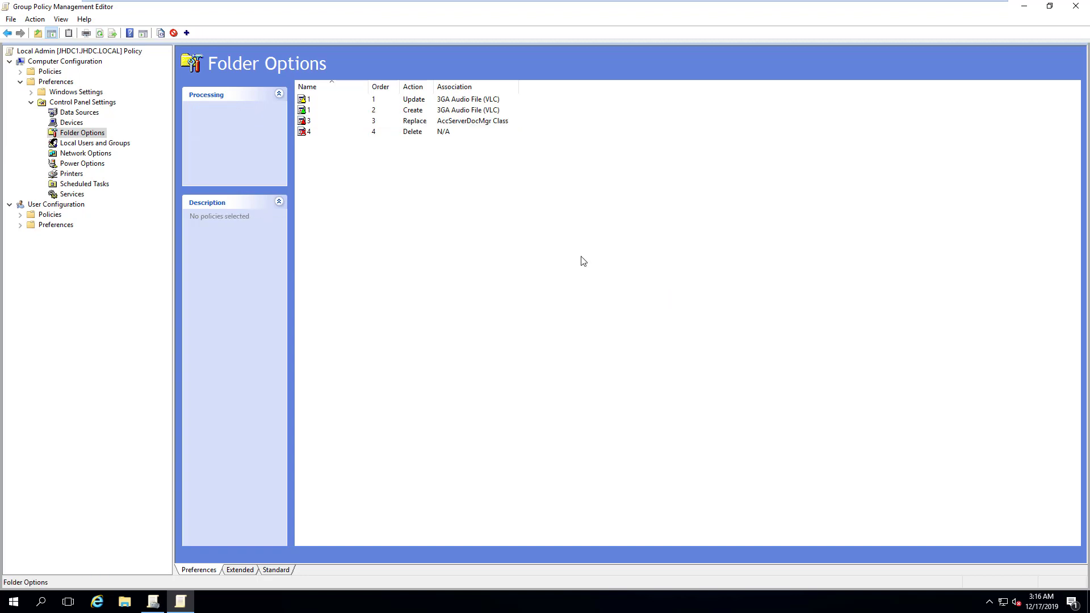